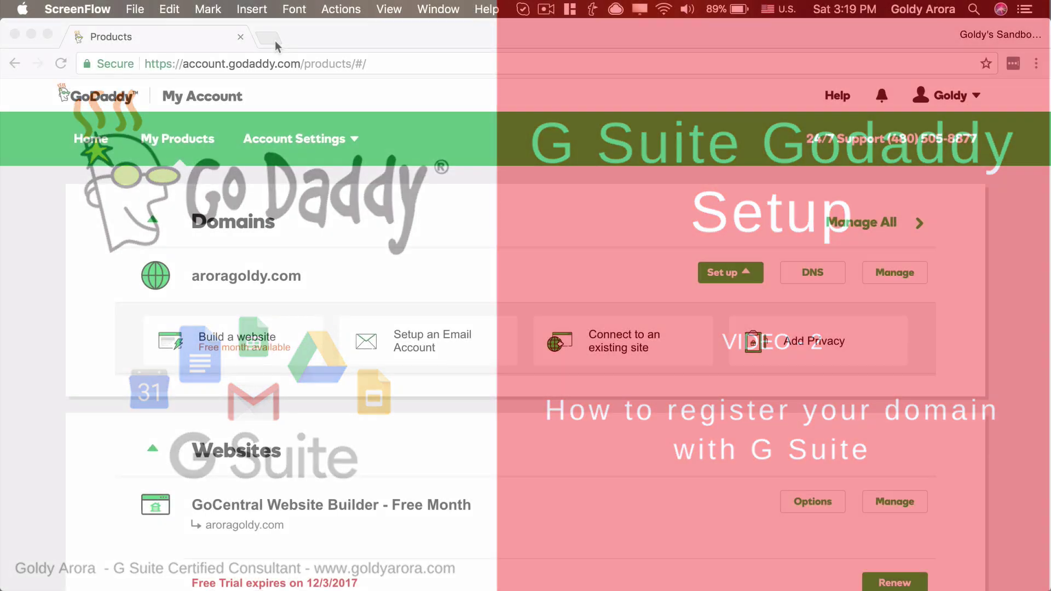
# Open a new empty browser tab beside the GoDaddy Products tab.
pyautogui.click(271, 37)
# Search for 'g suite', open gsuite.google.com, and start the 14-day trial sign-up.
pyautogui.write('g suite')
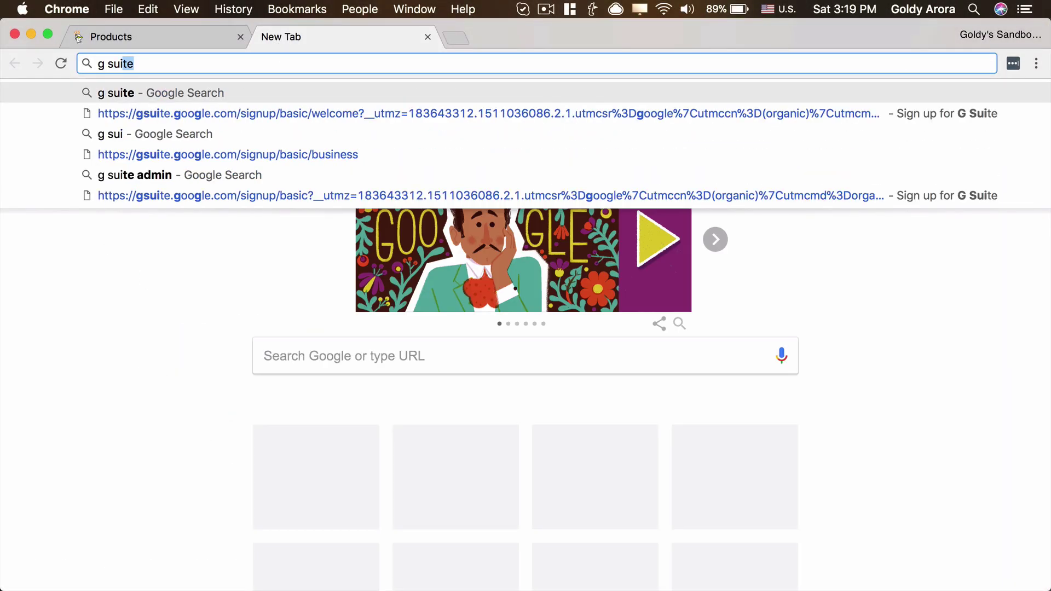
pyautogui.press('Return')
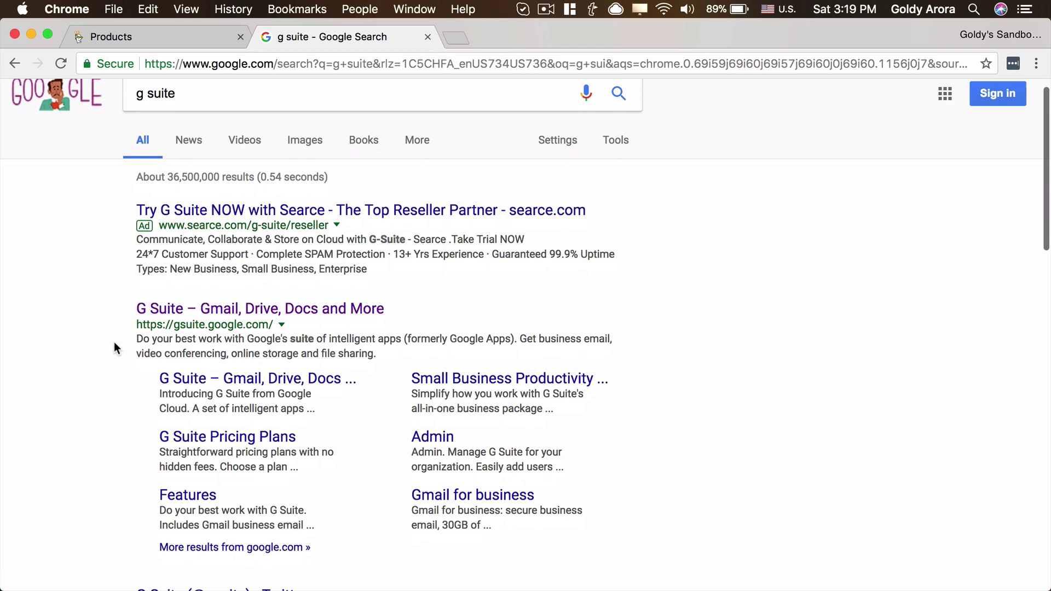
pyautogui.scroll(-3, 114, 344)
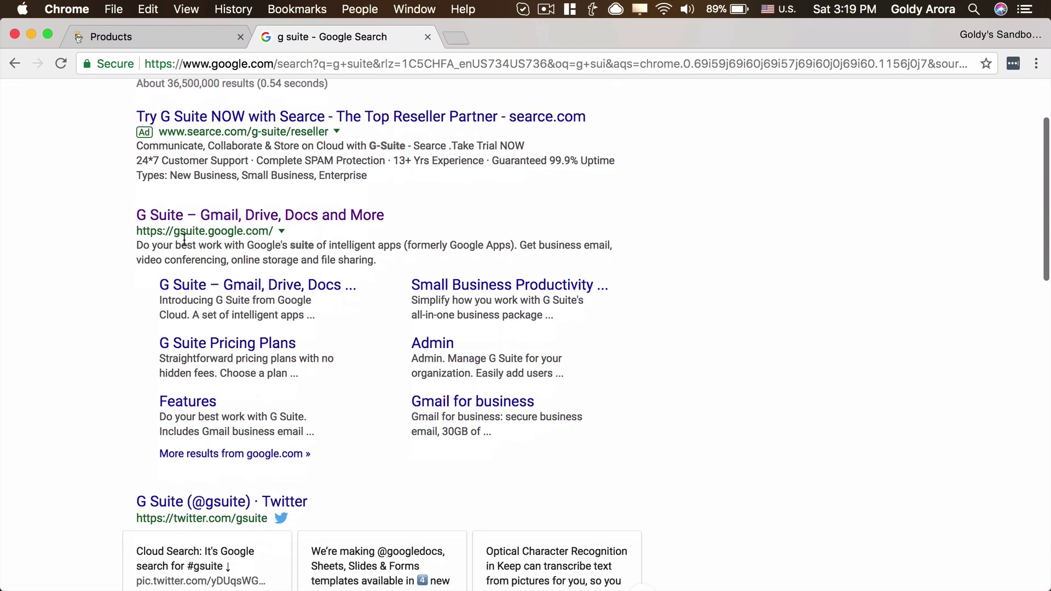
pyautogui.moveTo(173, 230); pyautogui.dragTo(268, 231)
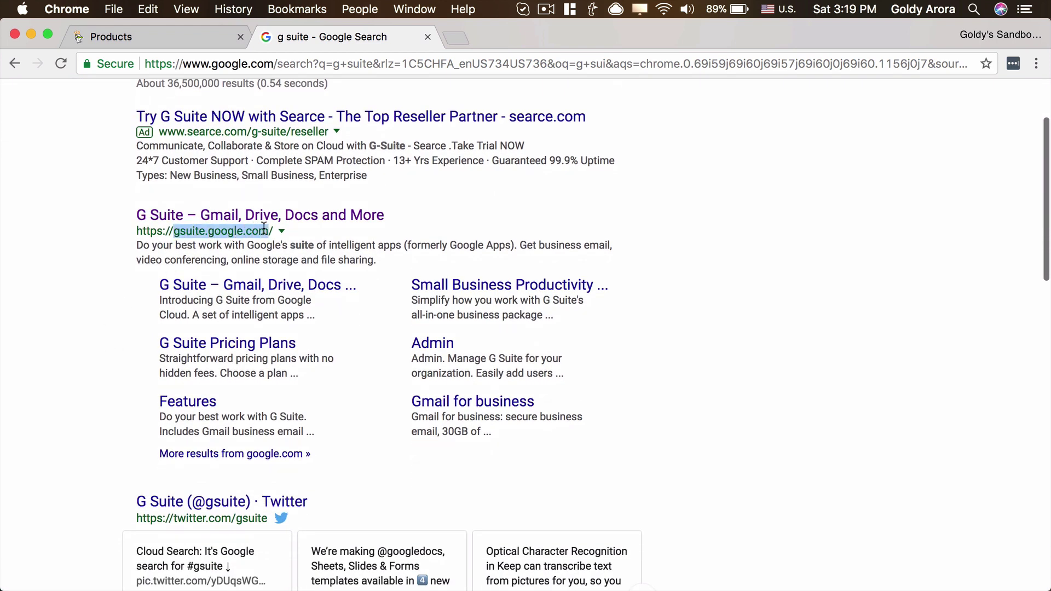
pyautogui.click(268, 217)
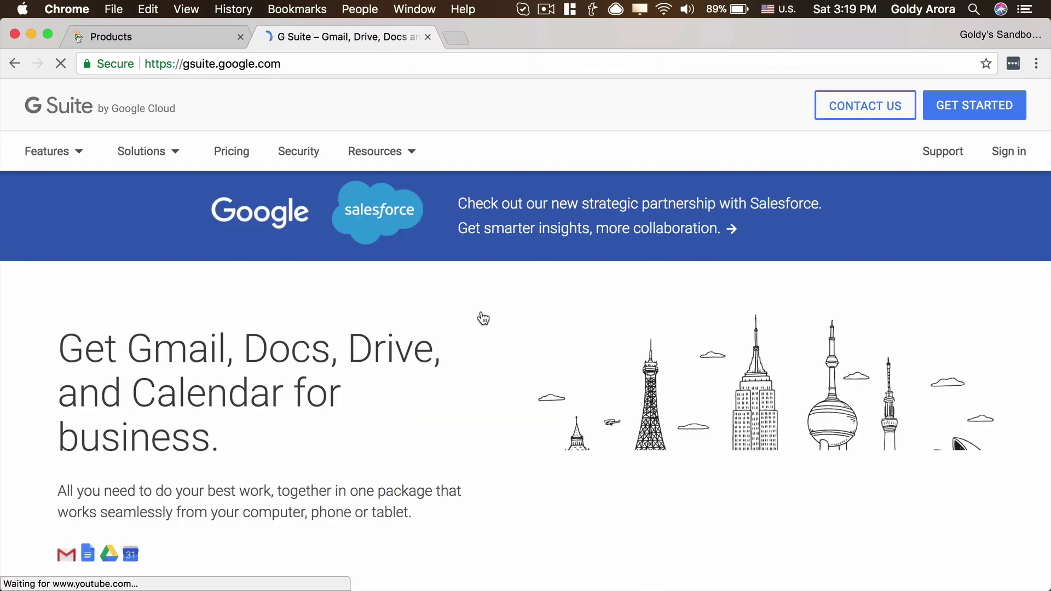
pyautogui.click(961, 114)
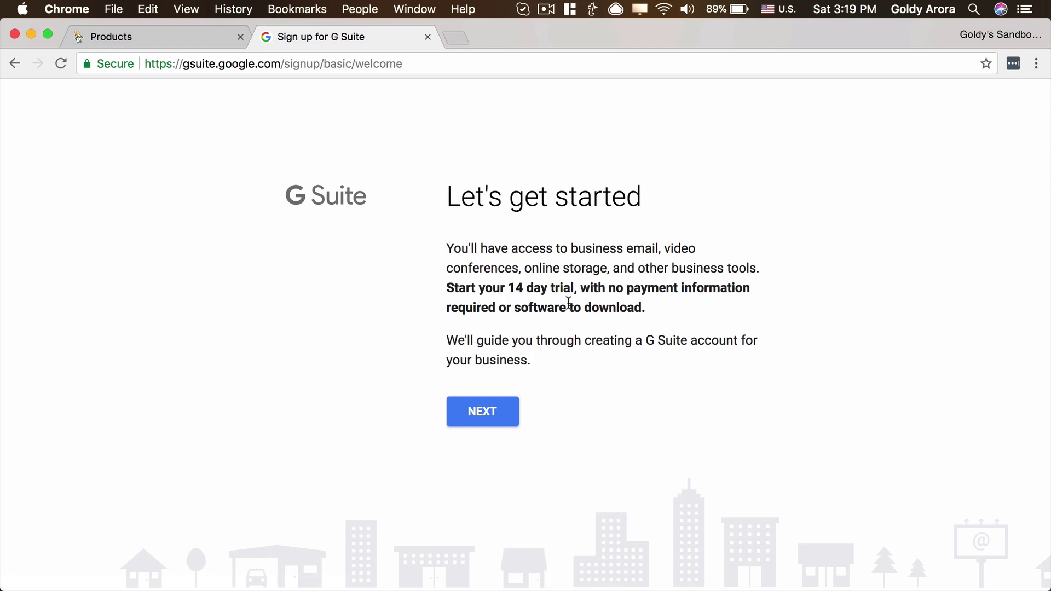
# Enter the business name and set the number of employees to 'Just you'.
pyautogui.click(483, 413)
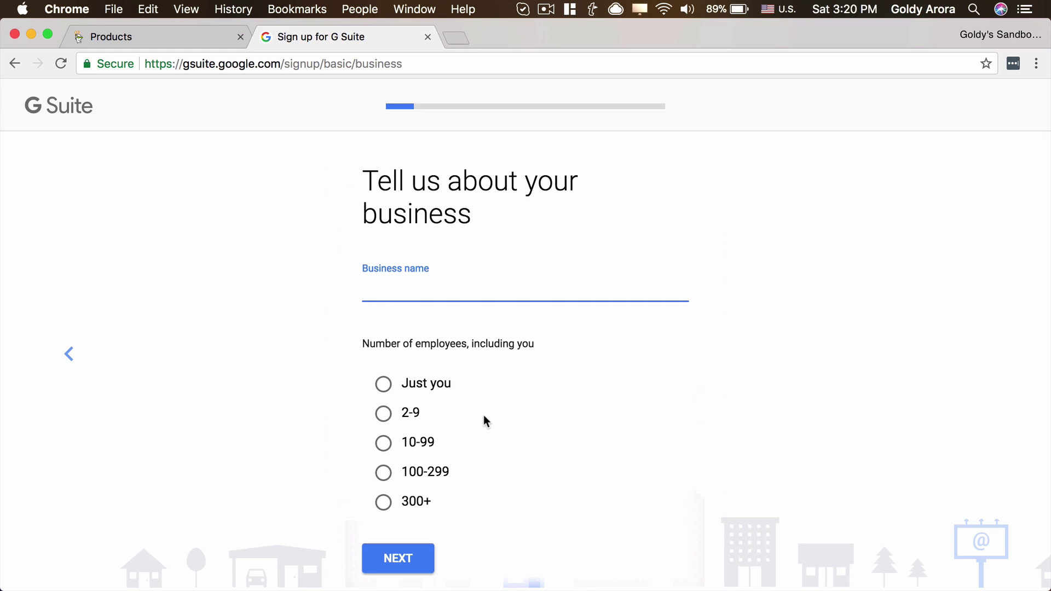
pyautogui.write('Goldy Arora')
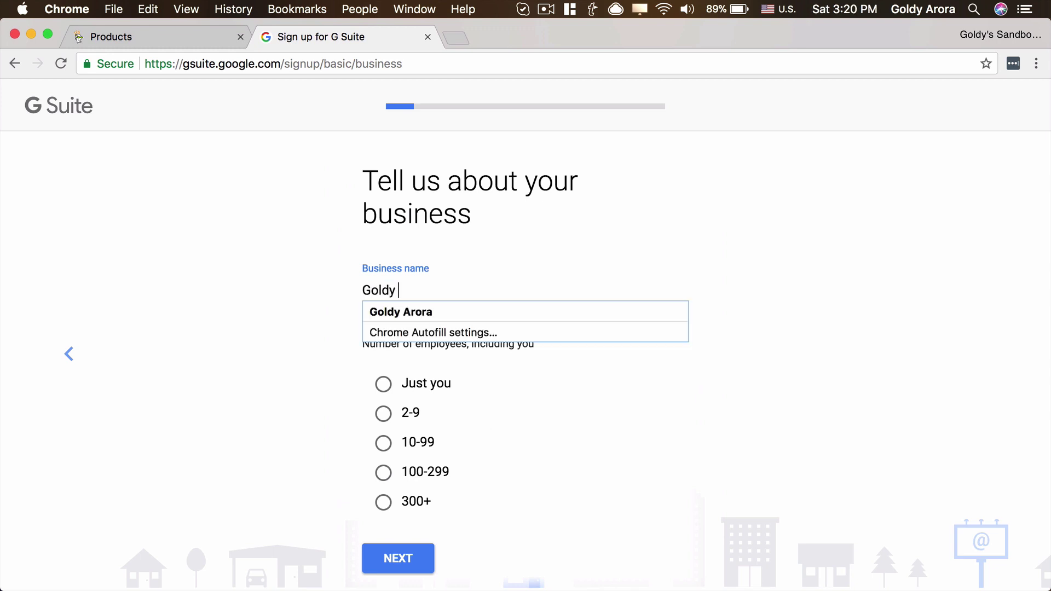
pyautogui.click(578, 261)
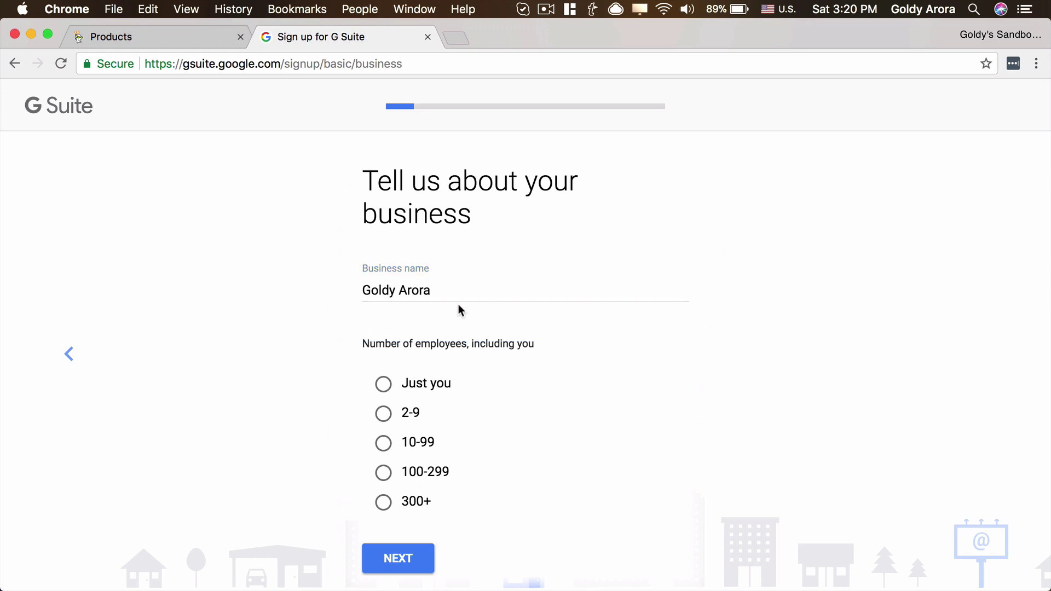
pyautogui.click(385, 387)
pyautogui.click(405, 557)
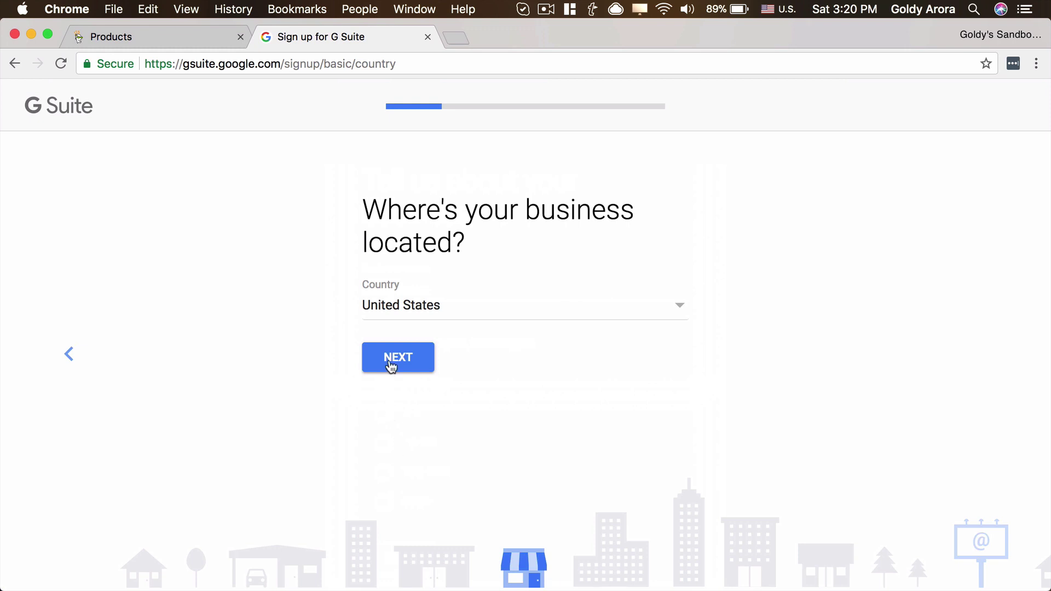
# Keep United States as the business location and fill in the current contact e-mail address.
pyautogui.click(391, 362)
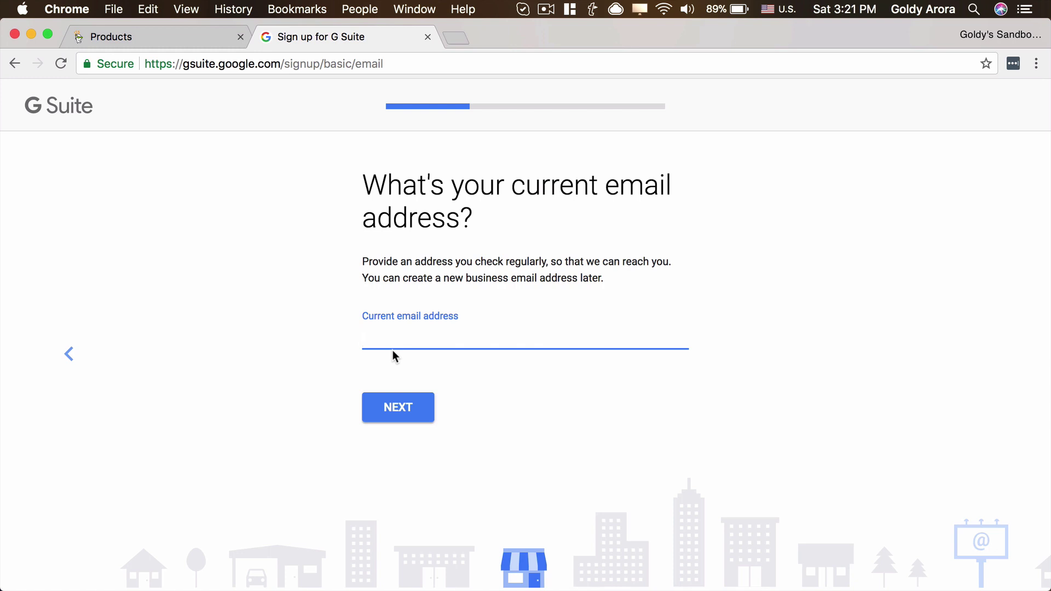
pyautogui.write('eg')
pyautogui.press('super+z')
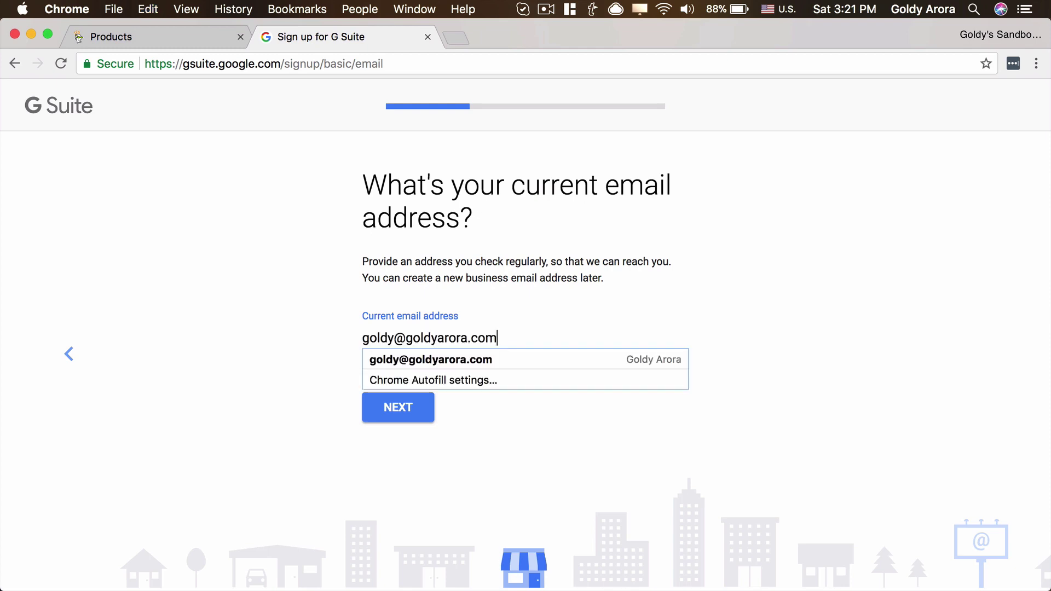
pyautogui.click(364, 364)
pyautogui.click(366, 408)
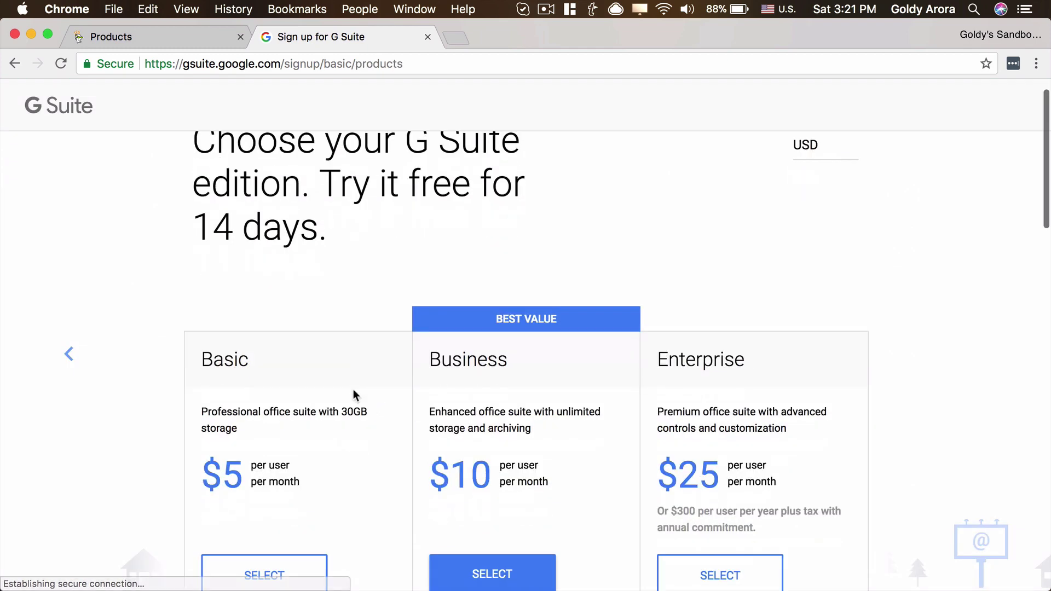
# Compare the Basic $5, Business $10 and Enterprise $25 editions, then choose Basic.
pyautogui.scroll(-5, 353, 410)
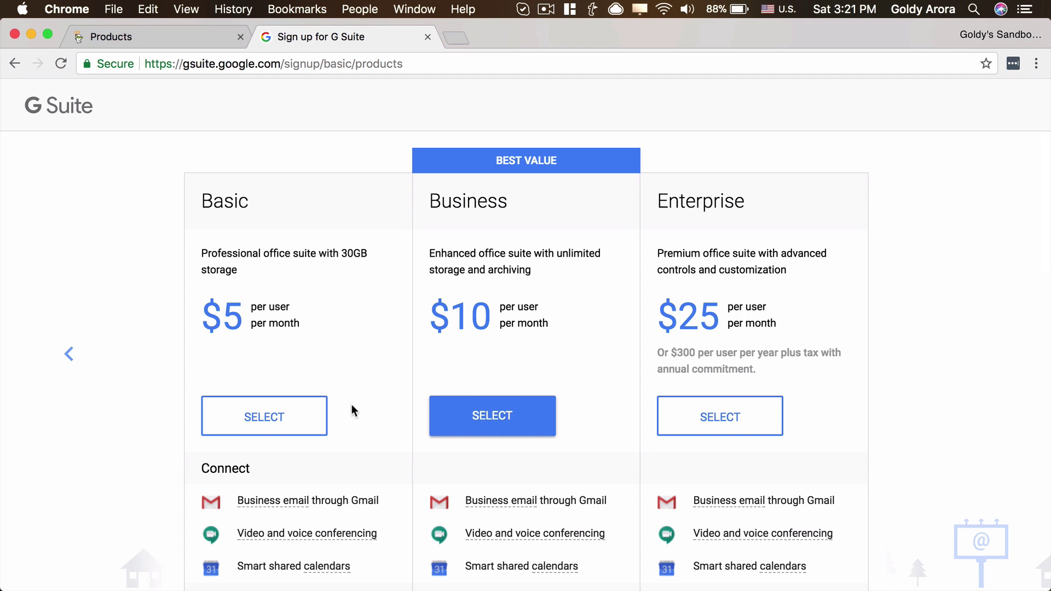
pyautogui.scroll(-7, 353, 411)
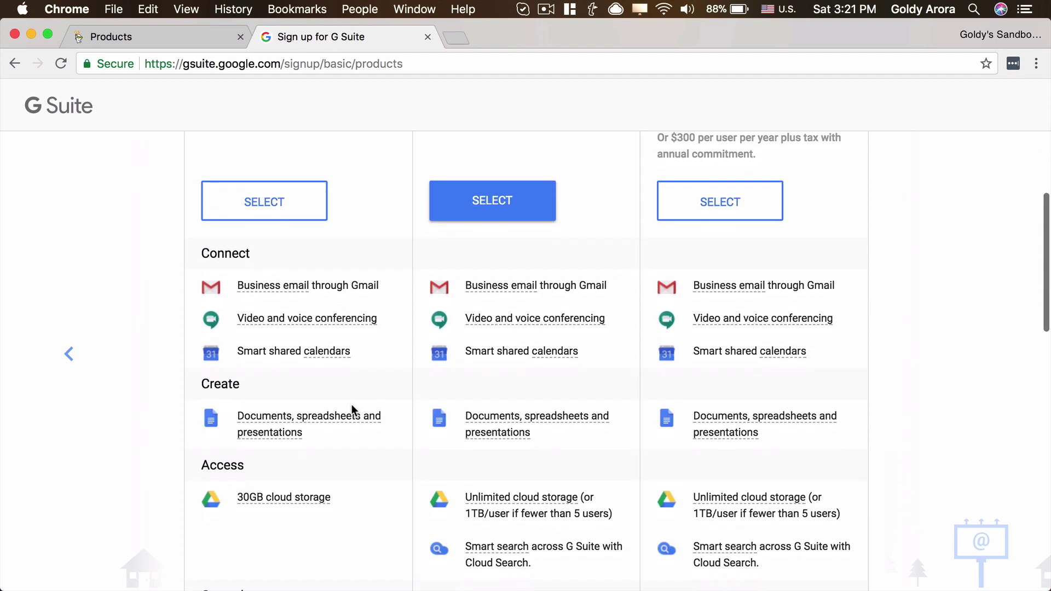
pyautogui.scroll(-2, 354, 410)
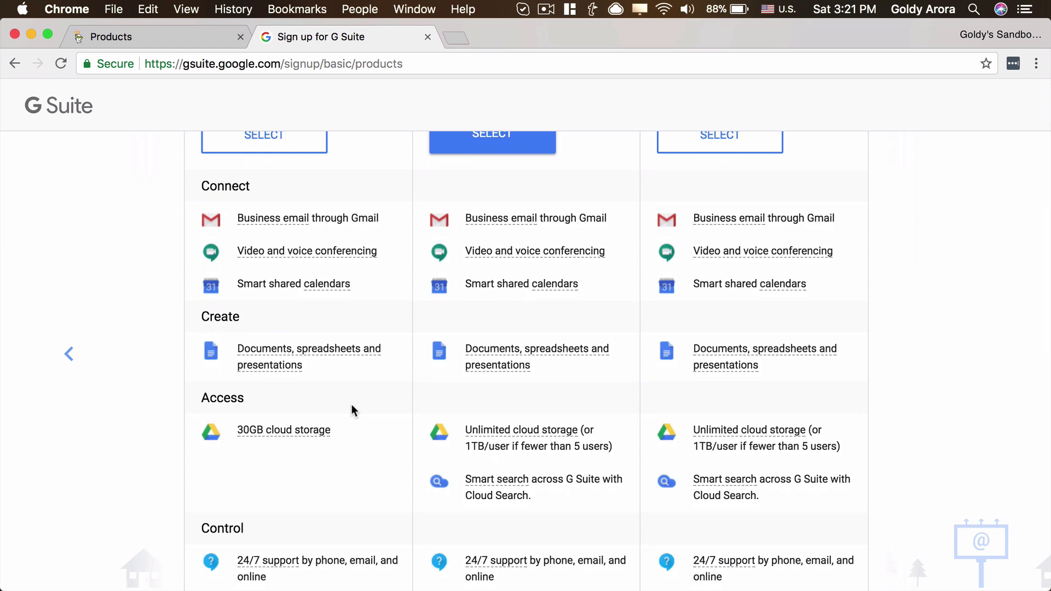
pyautogui.scroll(-6, 353, 410)
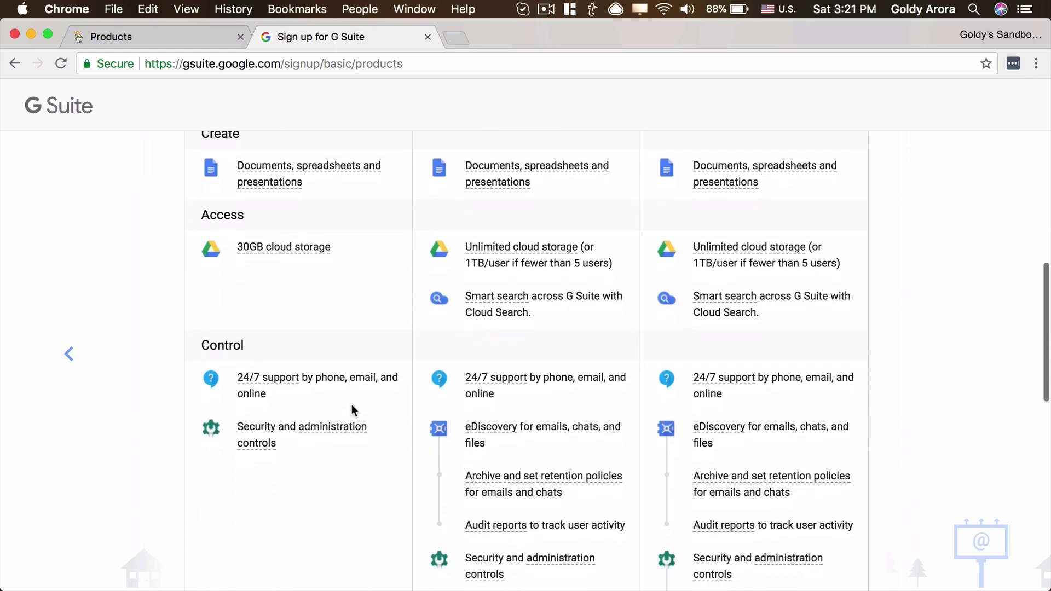
pyautogui.scroll(-3, 354, 410)
pyautogui.moveTo(443, 374)
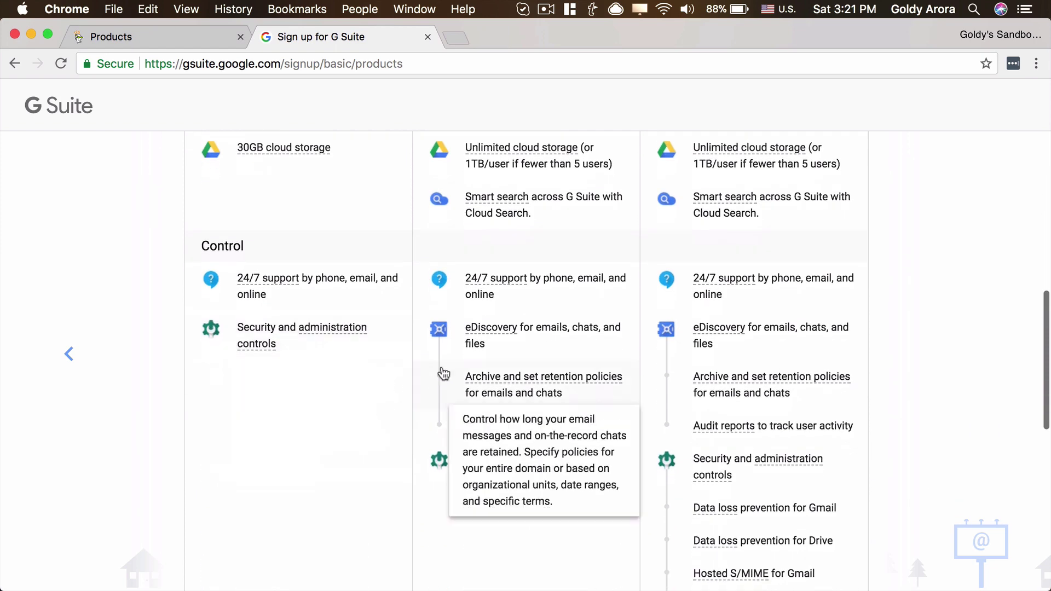
pyautogui.moveTo(667, 323)
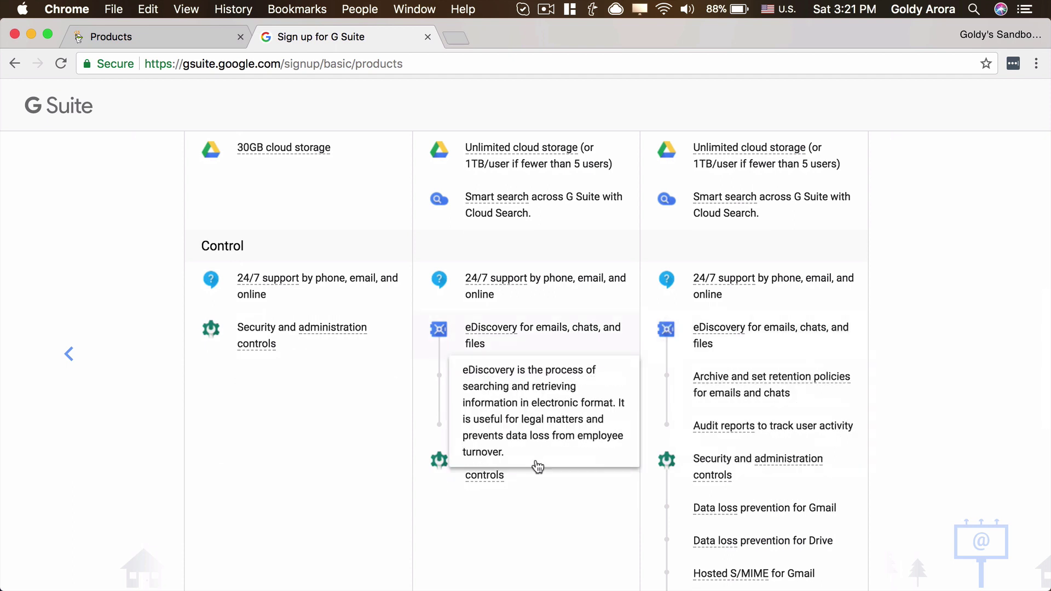
pyautogui.moveTo(704, 466)
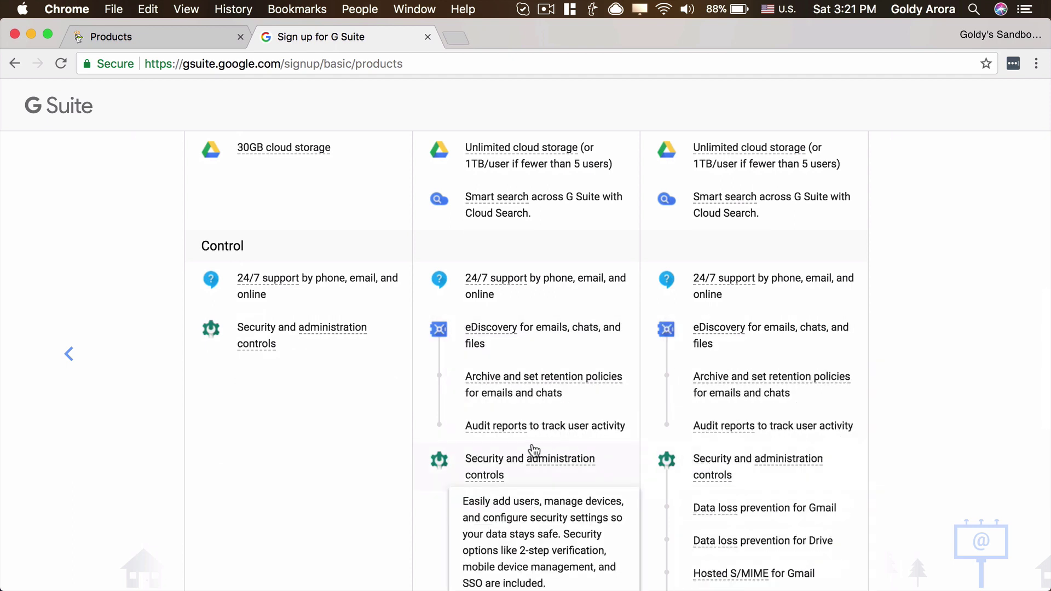
pyautogui.scroll(5, 533, 451)
pyautogui.scroll(4, 534, 451)
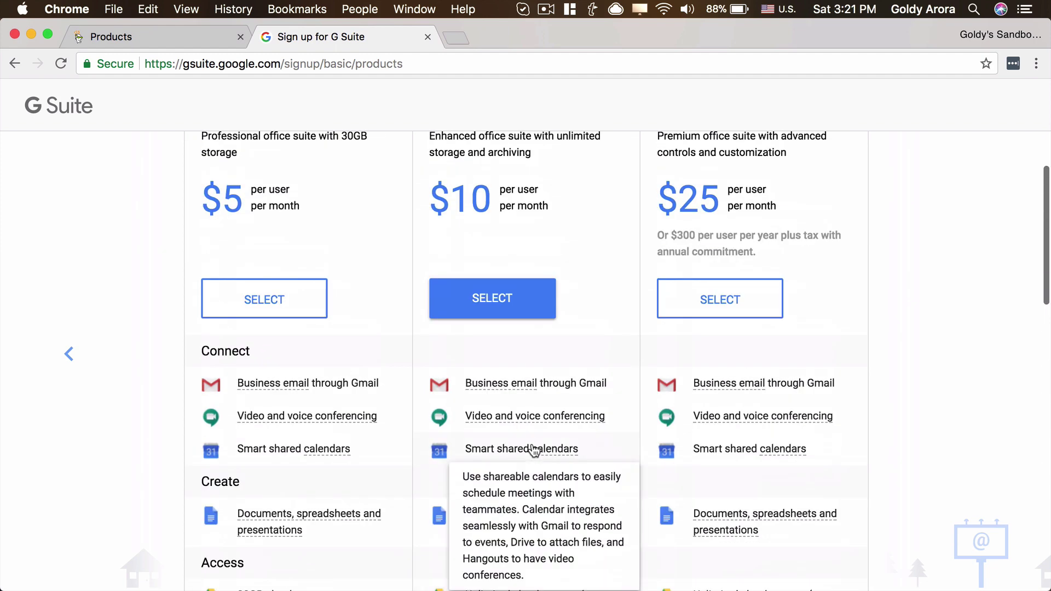
pyautogui.scroll(2, 294, 306)
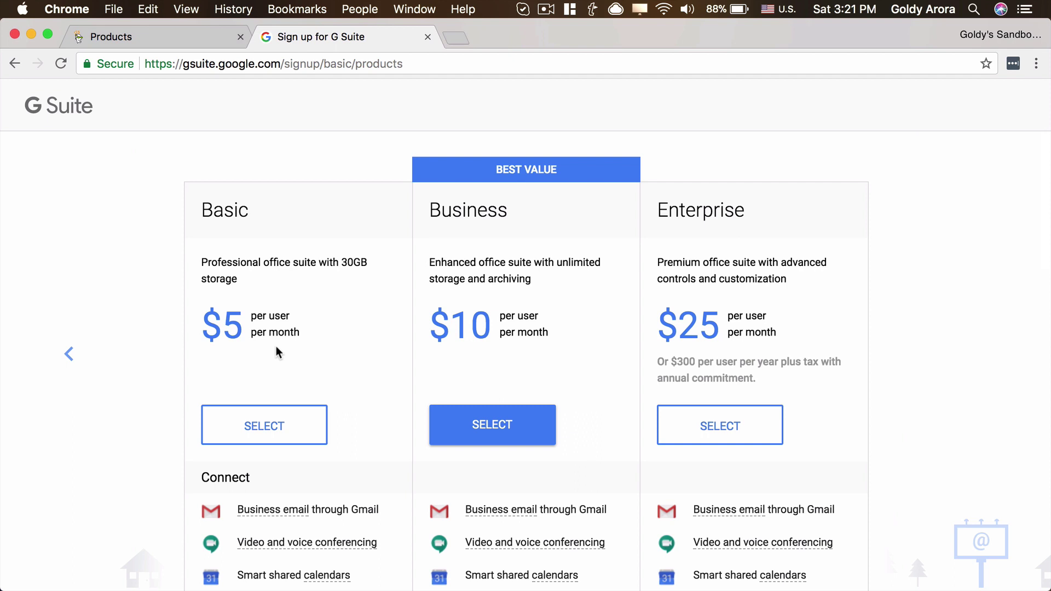
pyautogui.click(265, 428)
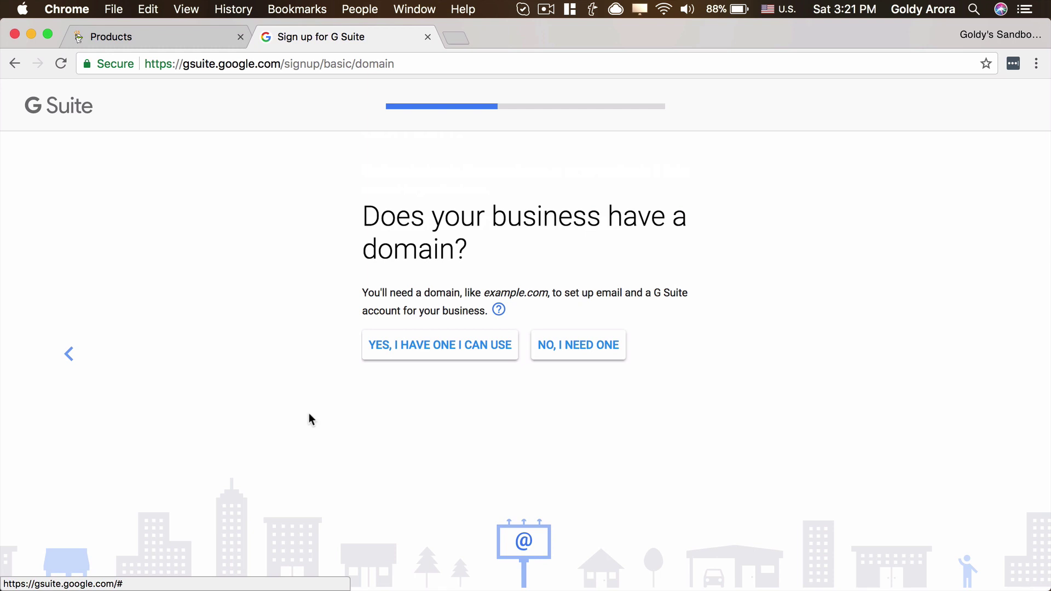
# Confirm the business already has a domain and type its domain name.
pyautogui.click(390, 348)
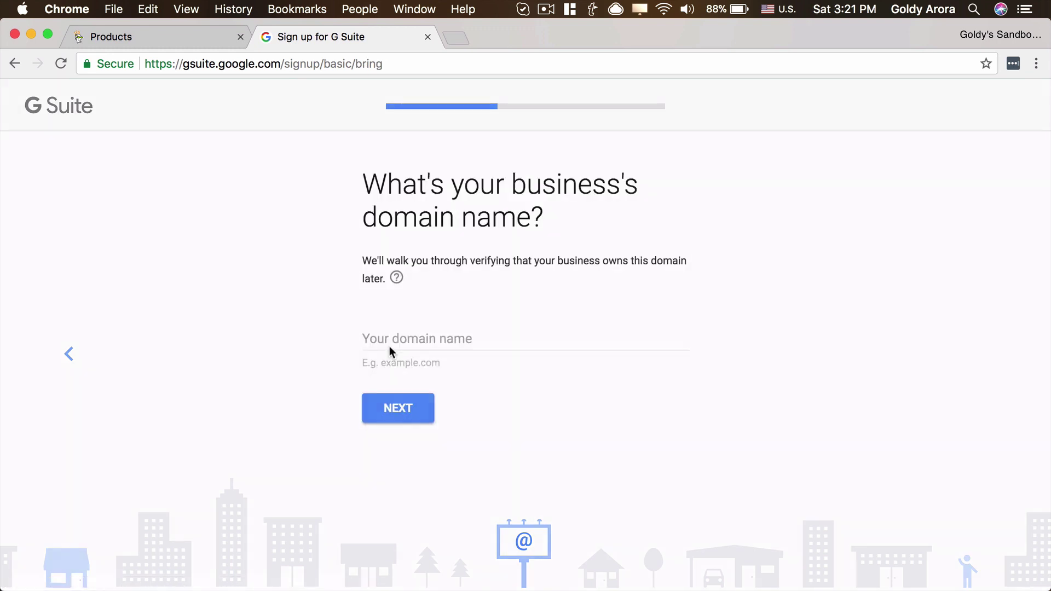
pyautogui.click(389, 346)
pyautogui.write('aro')
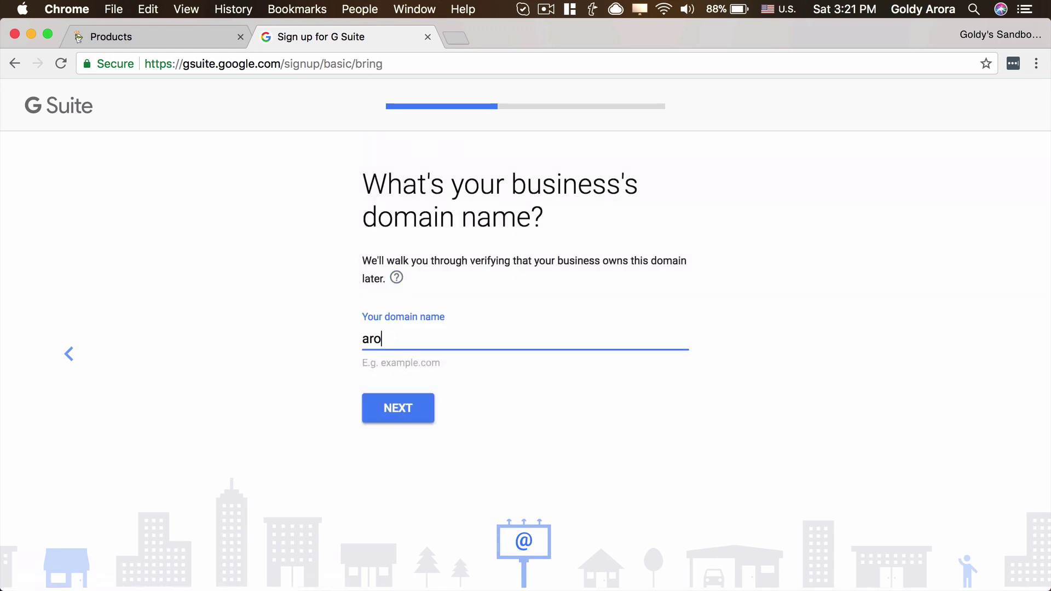
pyautogui.press('BackSpace')
pyautogui.press('BackSpace')
pyautogui.press('BackSpace')
pyautogui.write('aroragoldy.com')
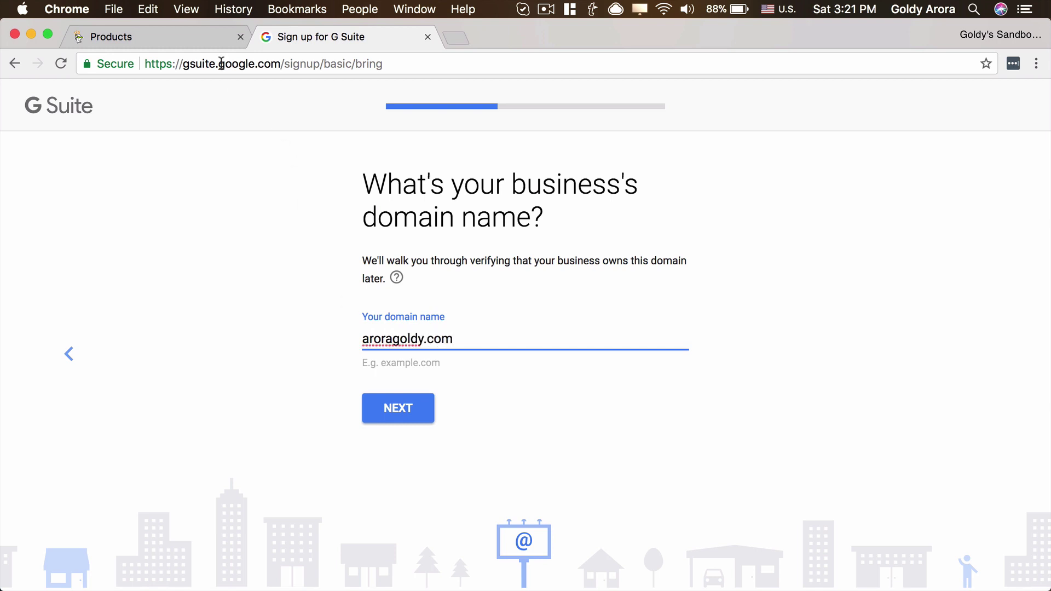
# Copy the exact domain name from the GoDaddy products page.
pyautogui.click(201, 43)
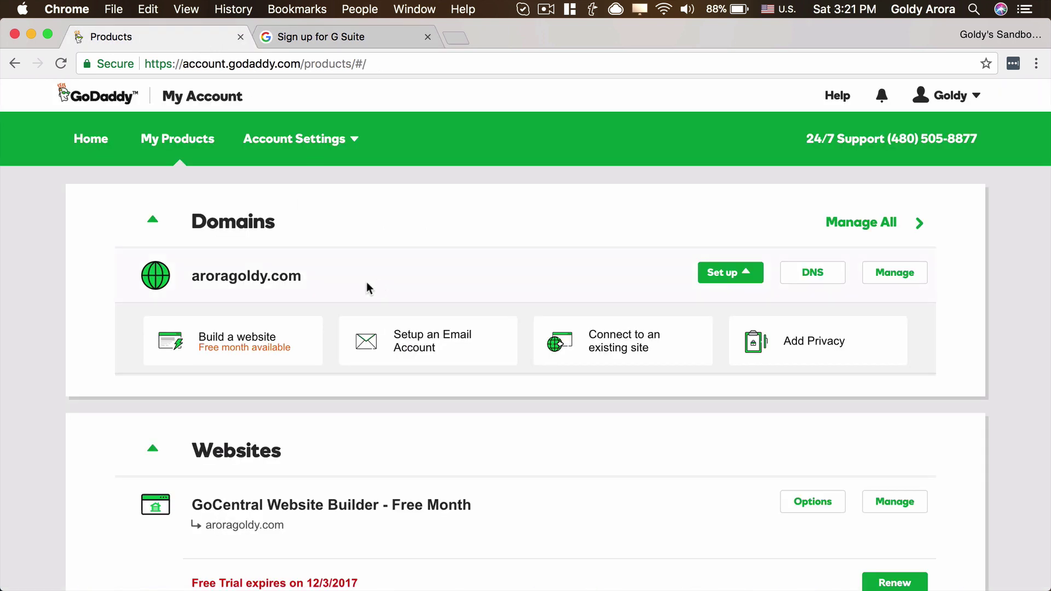
pyautogui.doubleClick(285, 274)
pyautogui.click(284, 273)
pyautogui.click(240, 277)
pyautogui.moveTo(192, 277); pyautogui.dragTo(317, 288)
pyautogui.press('super+c')
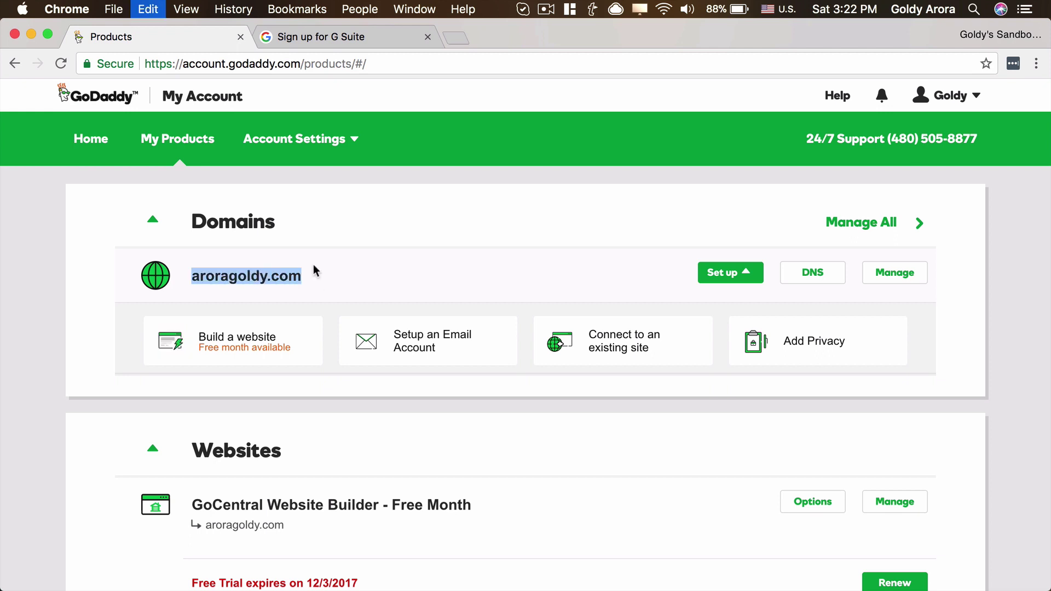
# Paste the copied domain into the domain field and confirm using it for the account.
pyautogui.click(342, 42)
pyautogui.press('super+a')
pyautogui.press('super+v')
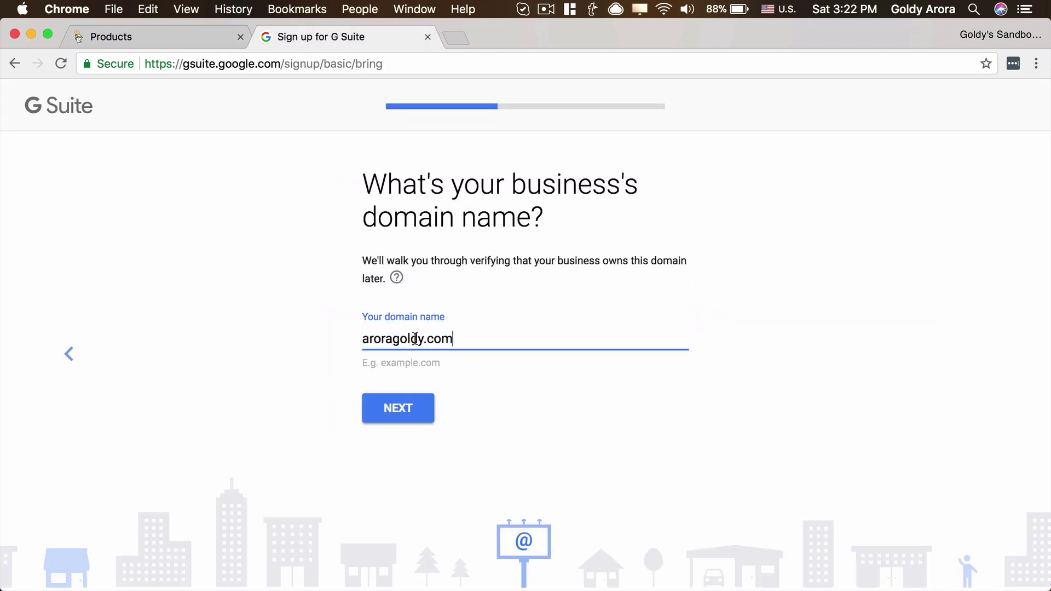
pyautogui.click(401, 399)
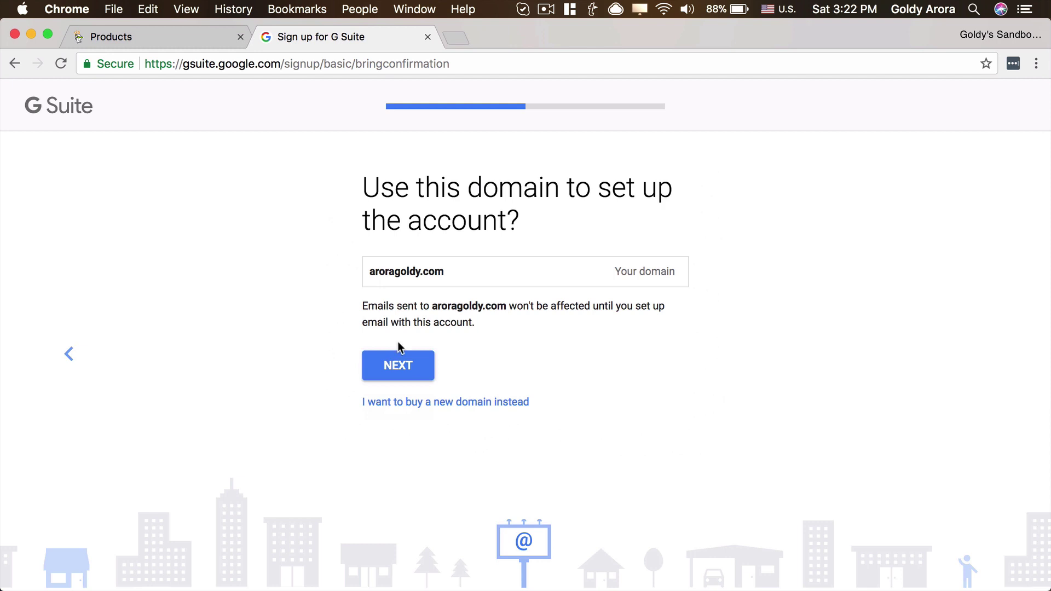
pyautogui.click(395, 374)
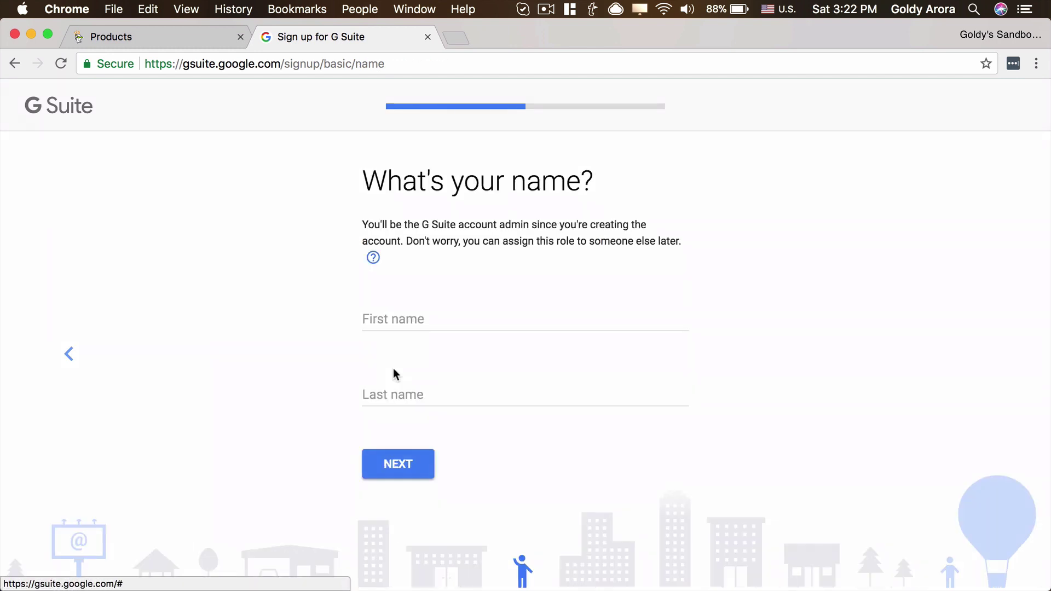
# Enter the admin's first and last name.
pyautogui.click(400, 320)
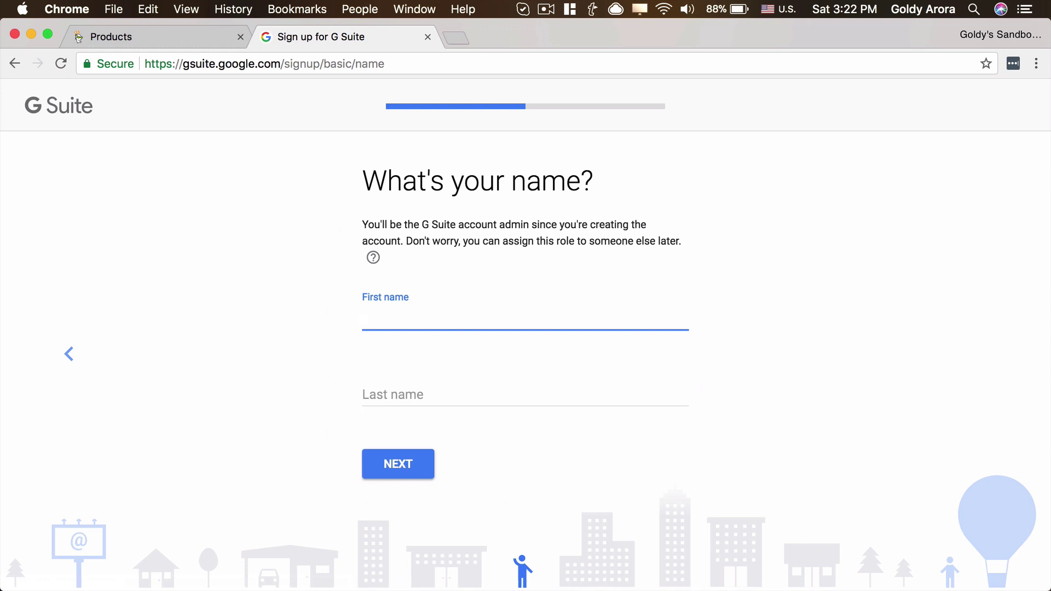
pyautogui.write('Goldy')
pyautogui.press('Tab')
pyautogui.write('Arora')
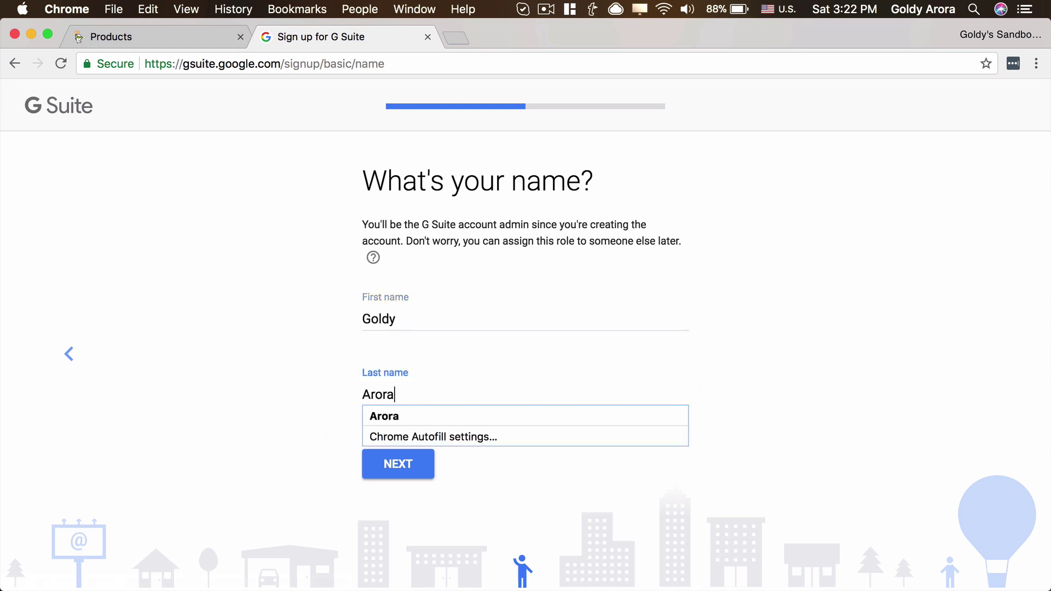
pyautogui.press('Tab')
pyautogui.click(390, 466)
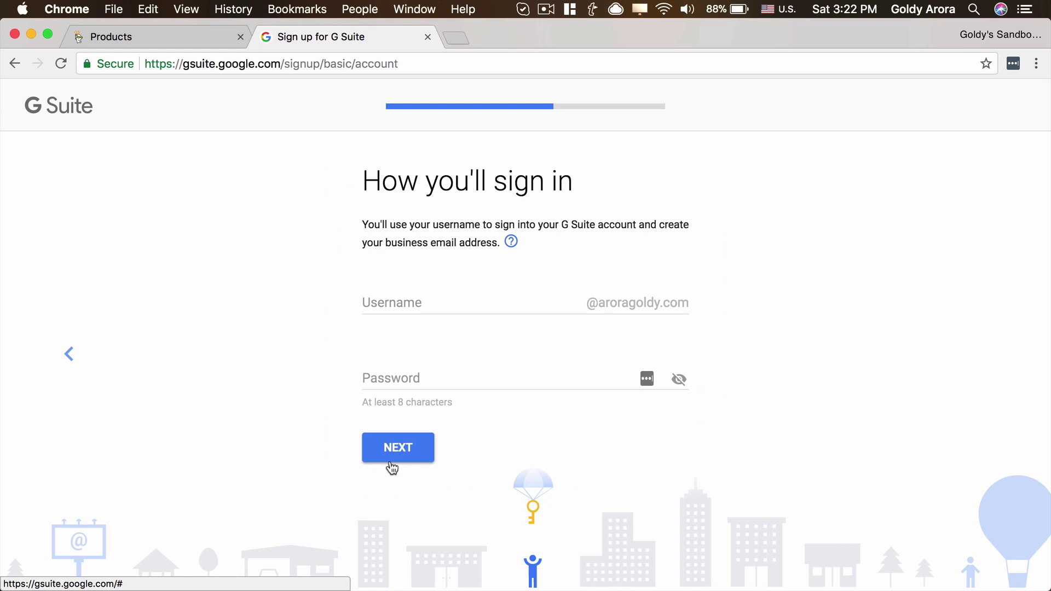
# Choose the admin username and set the account password.
pyautogui.click(460, 308)
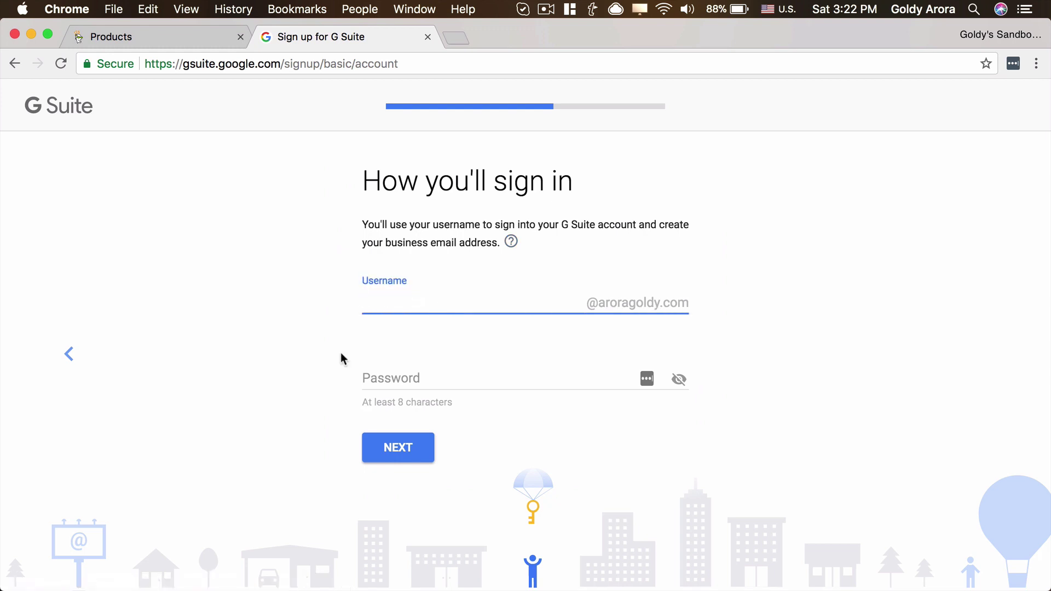
pyautogui.write('goldy')
pyautogui.click(381, 379)
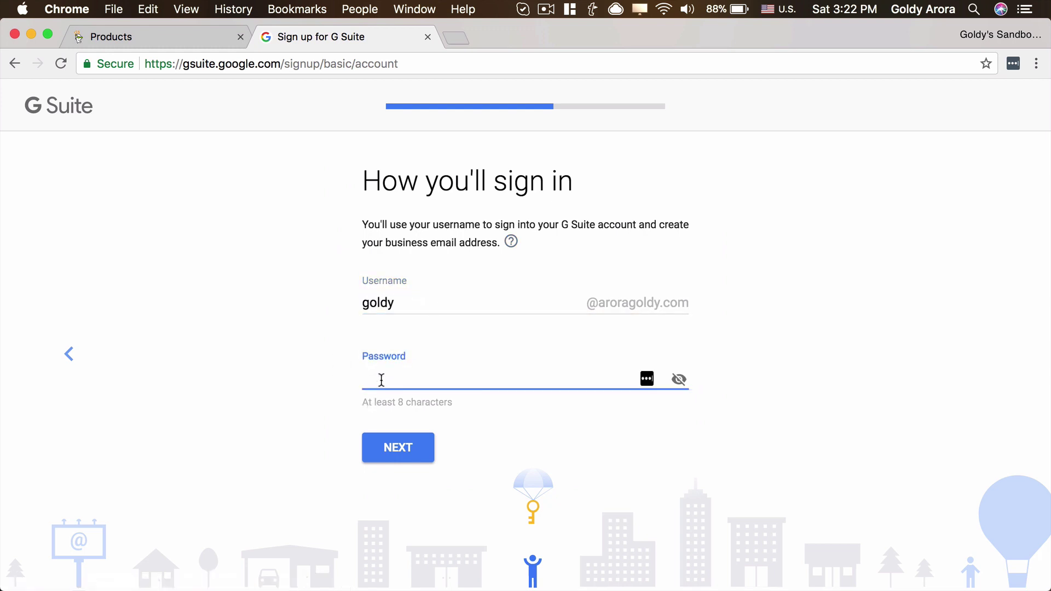
pyautogui.write('••••••••••')
pyautogui.press('super+a')
pyautogui.write('*********')
pyautogui.click(415, 453)
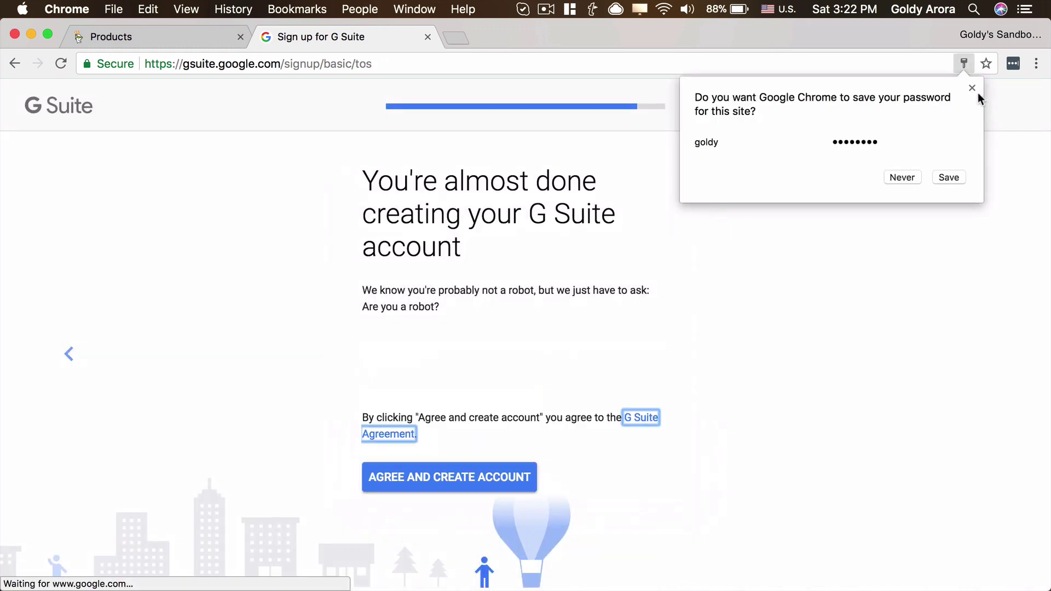
# Dismiss Chrome's save-password offer, start the 'I'm not a robot' check, and select the car tiles.
pyautogui.click(971, 89)
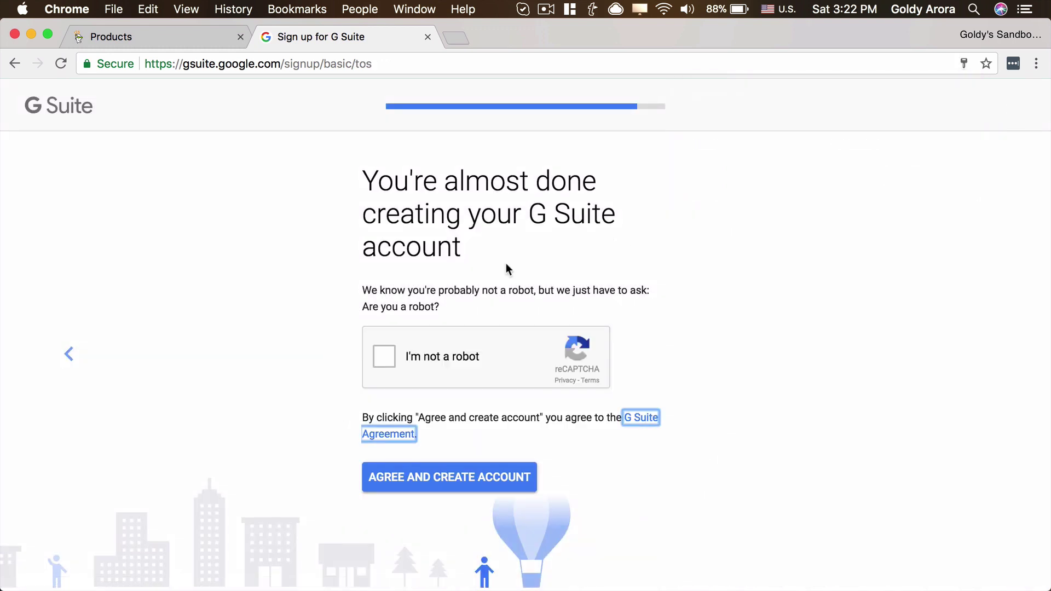
pyautogui.click(385, 361)
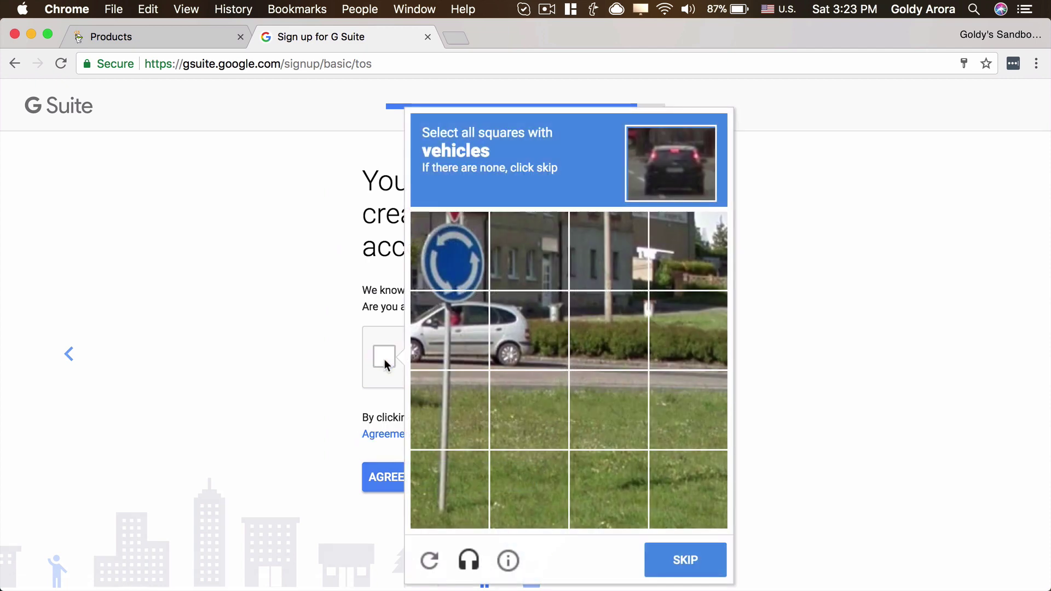
pyautogui.click(426, 343)
pyautogui.click(520, 335)
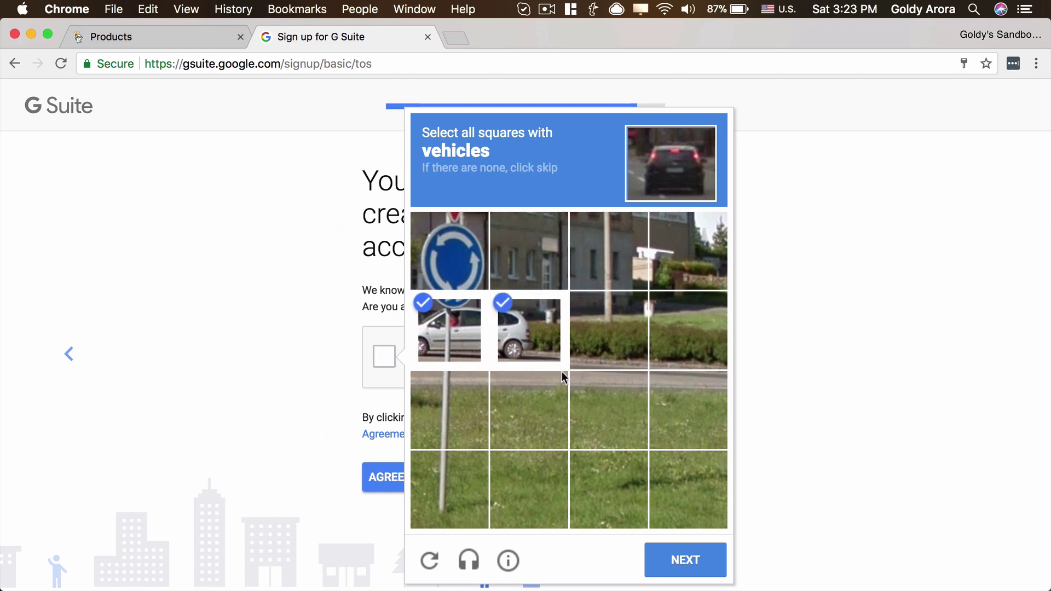
pyautogui.click(673, 561)
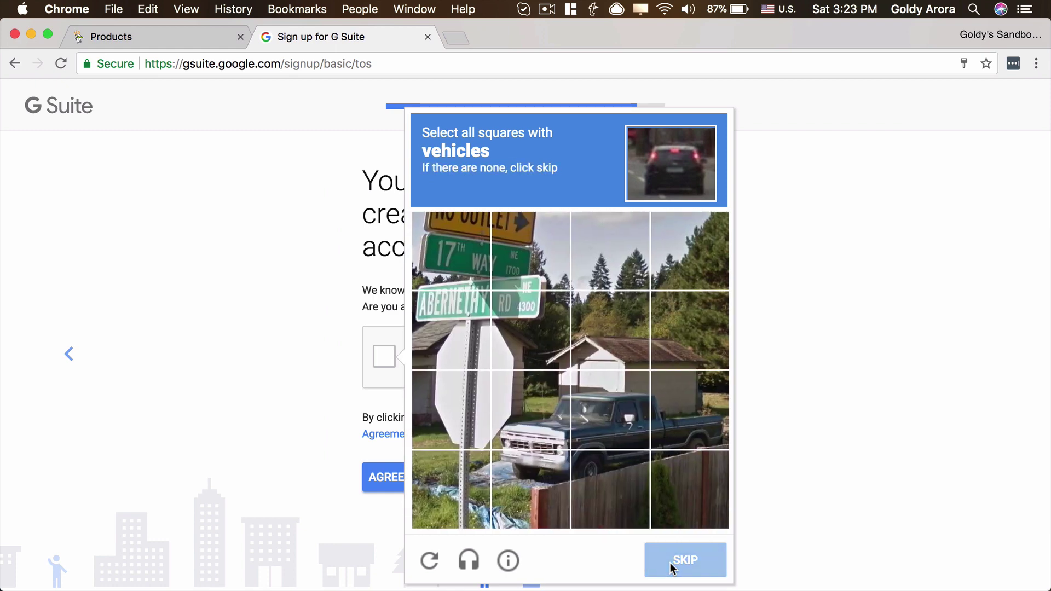
# Select the five truck tiles, verify the captcha, and agree to create the account.
pyautogui.click(537, 411)
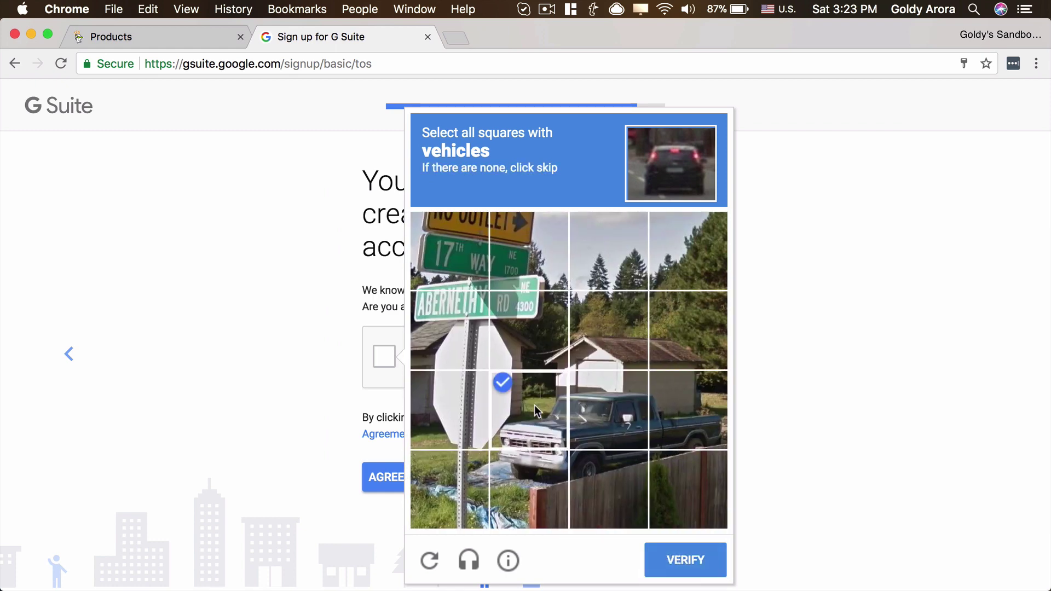
pyautogui.click(601, 411)
pyautogui.click(676, 415)
pyautogui.click(608, 466)
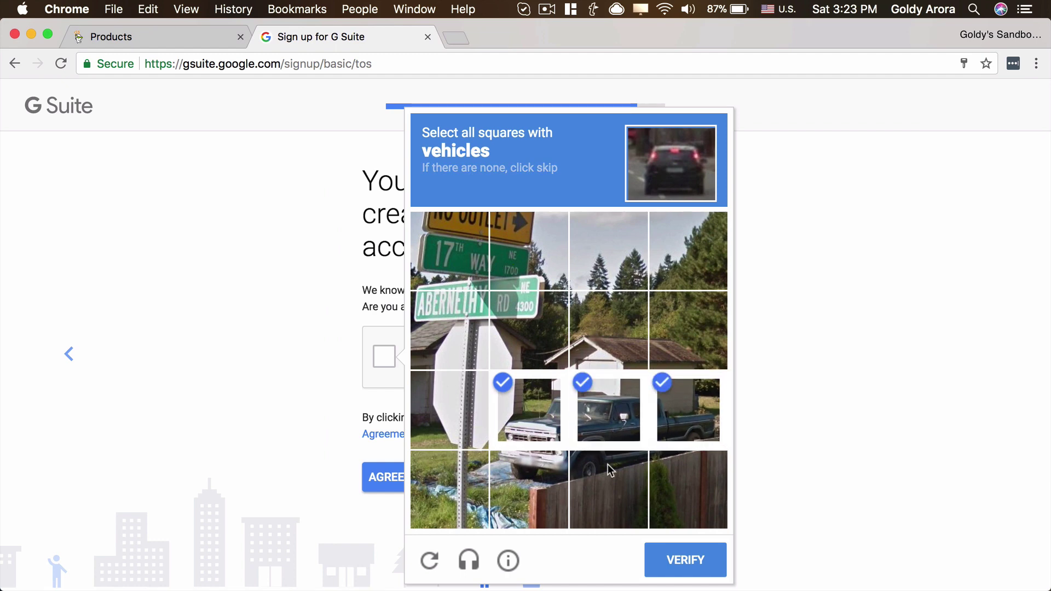
pyautogui.click(516, 469)
pyautogui.click(679, 569)
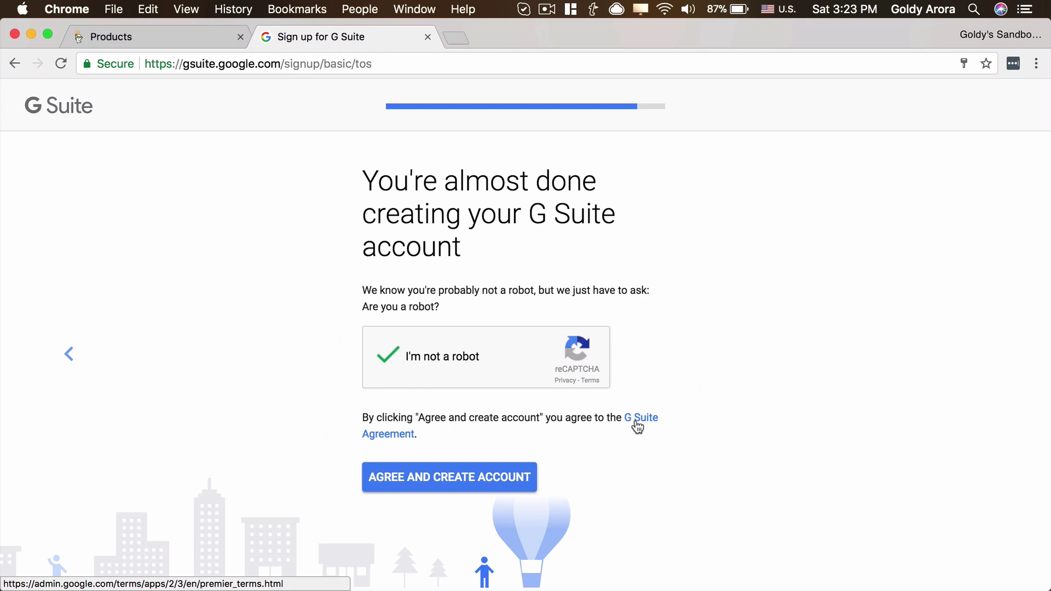
pyautogui.click(488, 486)
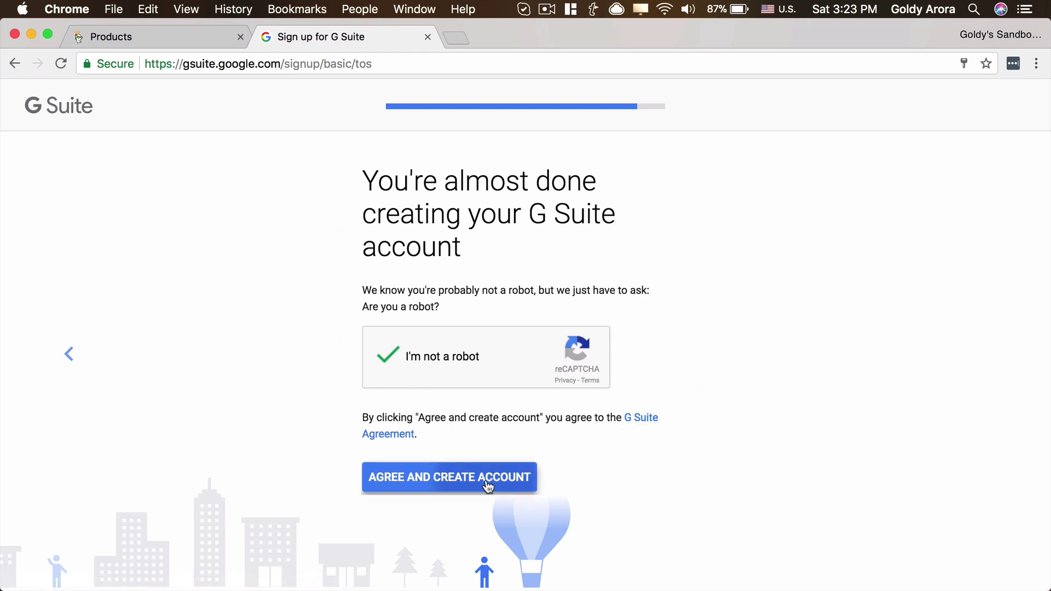